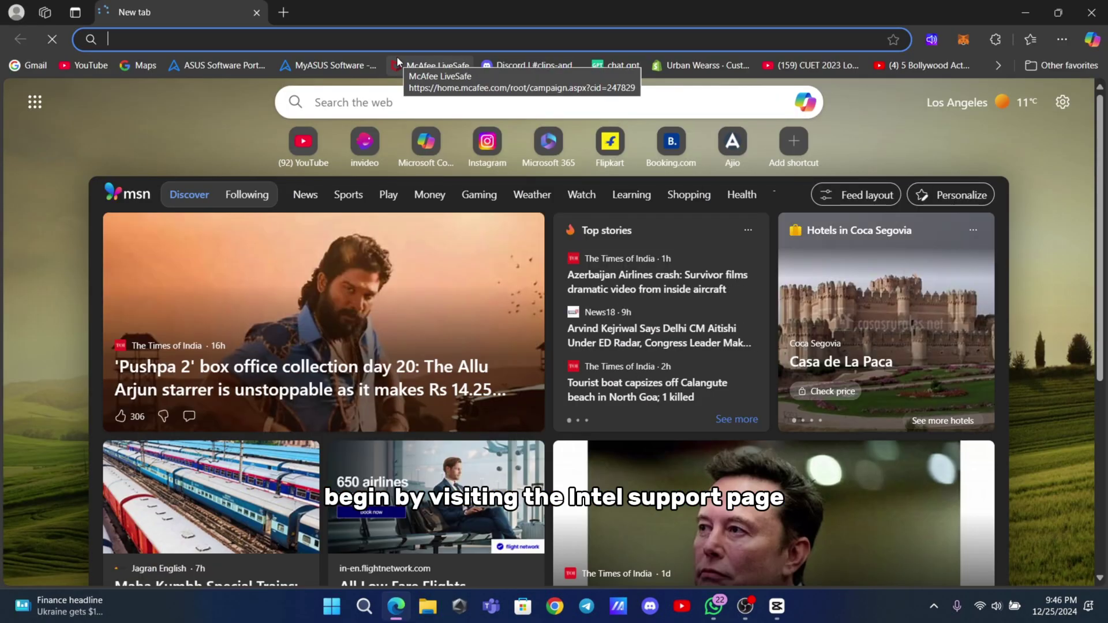
type("intel Driver and Support Assistant tool download")
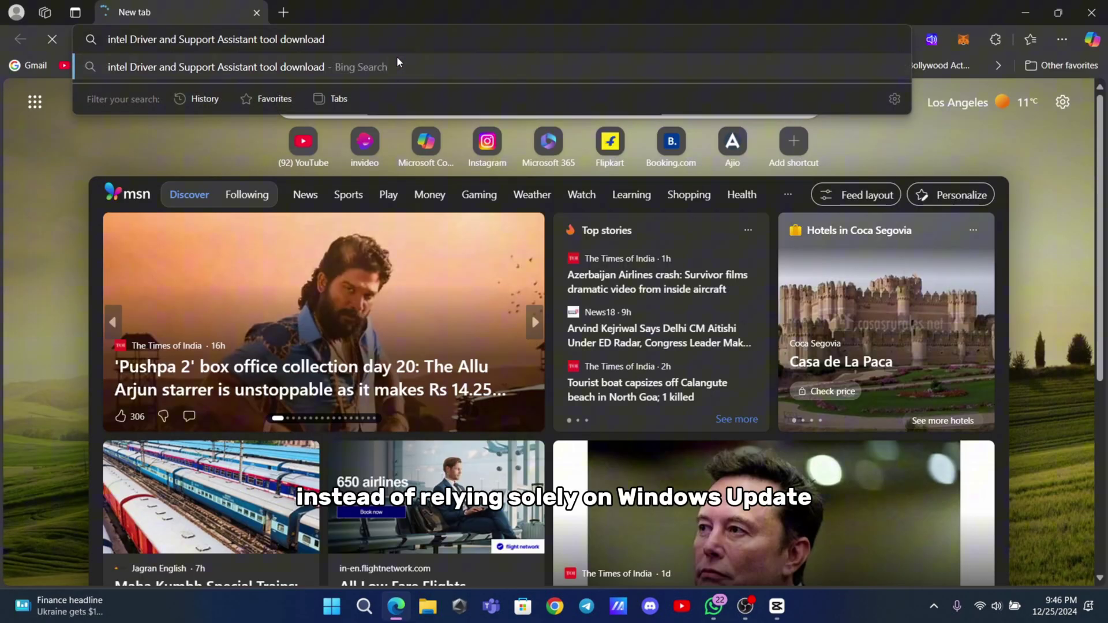
- Search Bing for Intel Driver & Support Assistant, download its installer from intel.com and run it
key("Return")
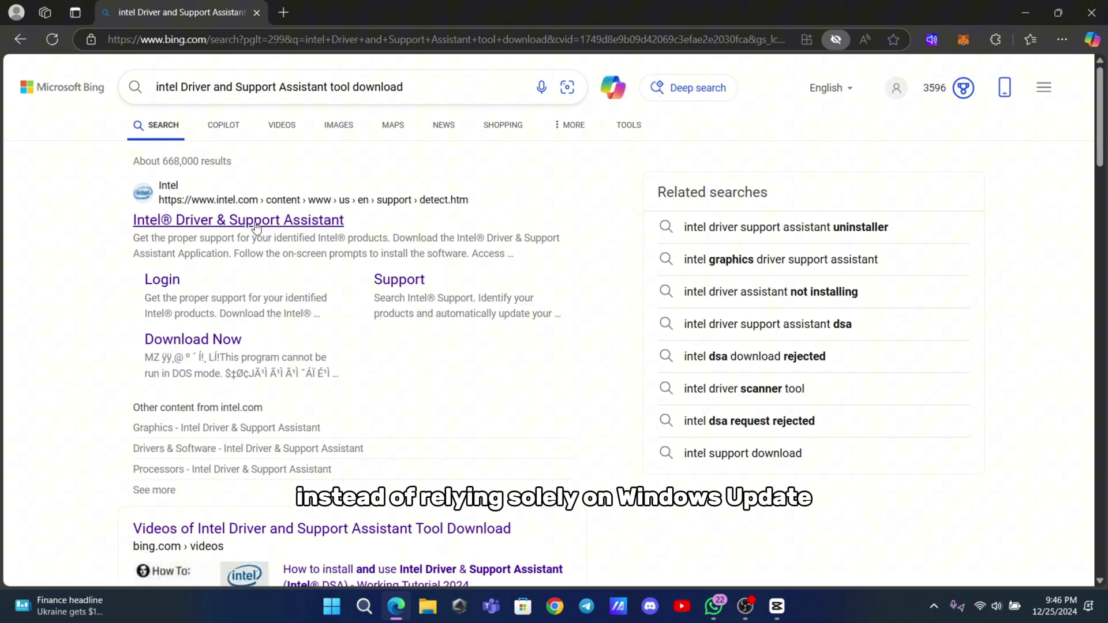
left_click(255, 222)
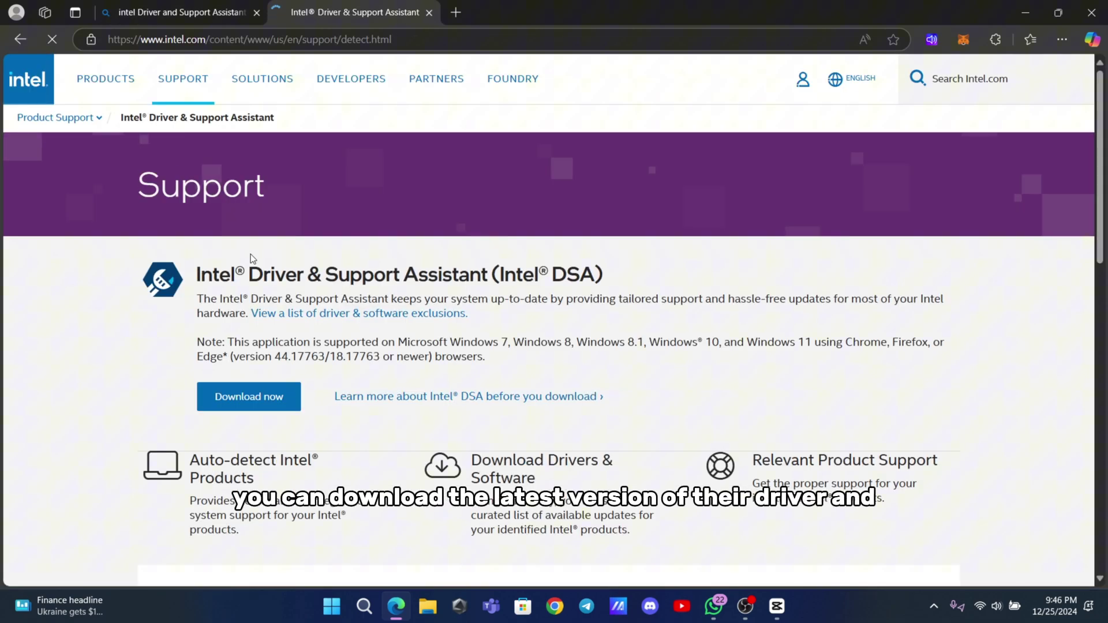
scroll(251, 258, "down", 1)
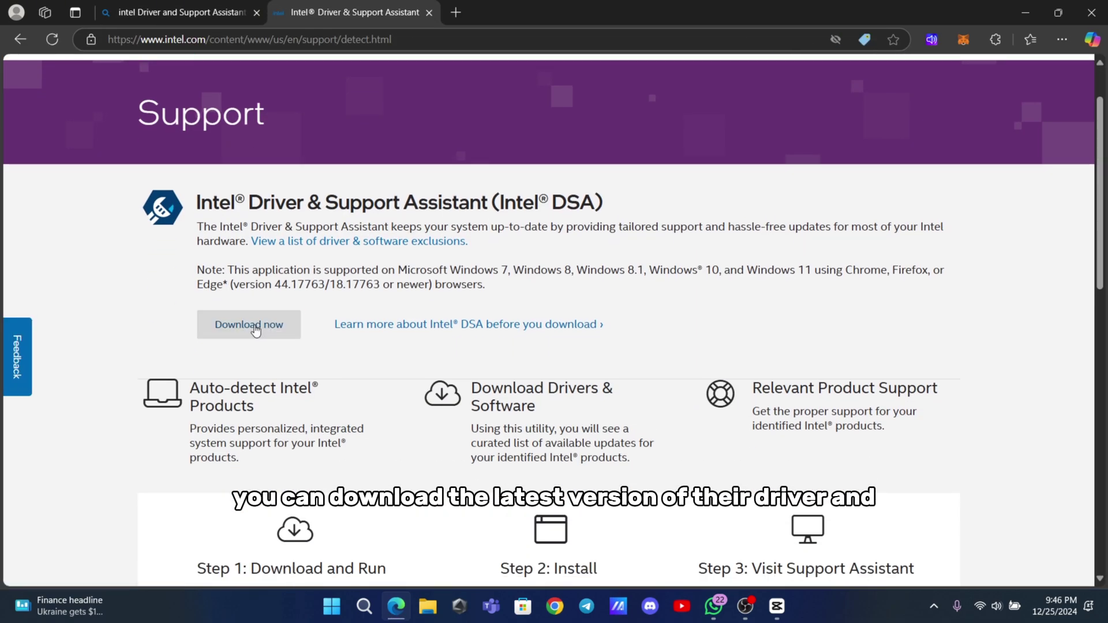
left_click(255, 327)
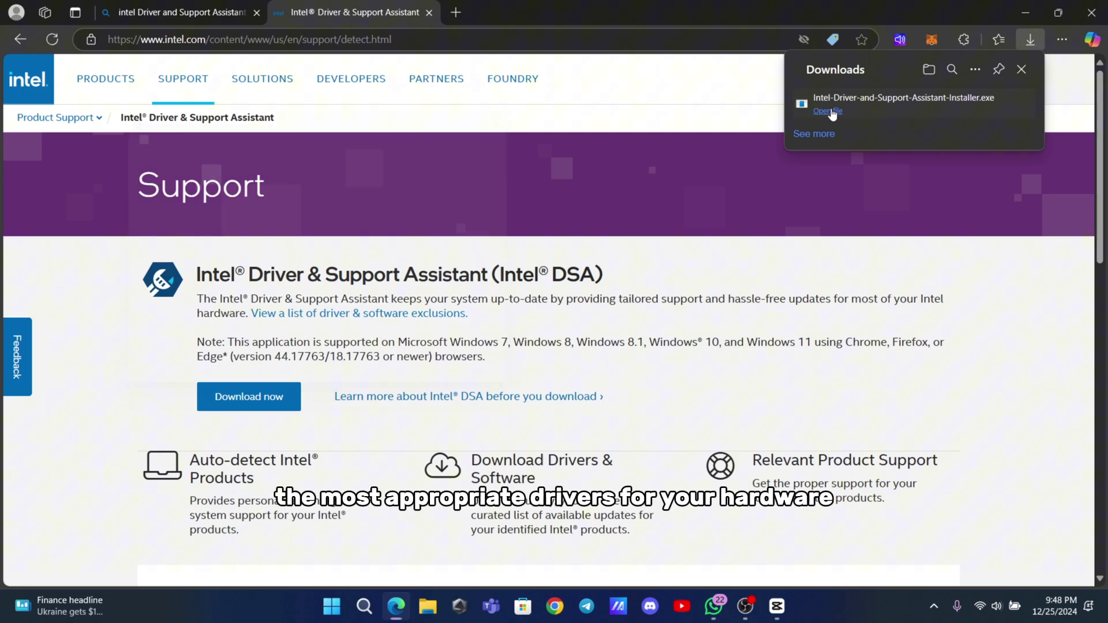
left_click(829, 112)
- Agree to the license terms, start the Intel DSA install, and minimize Edge to watch progress
left_click(115, 389)
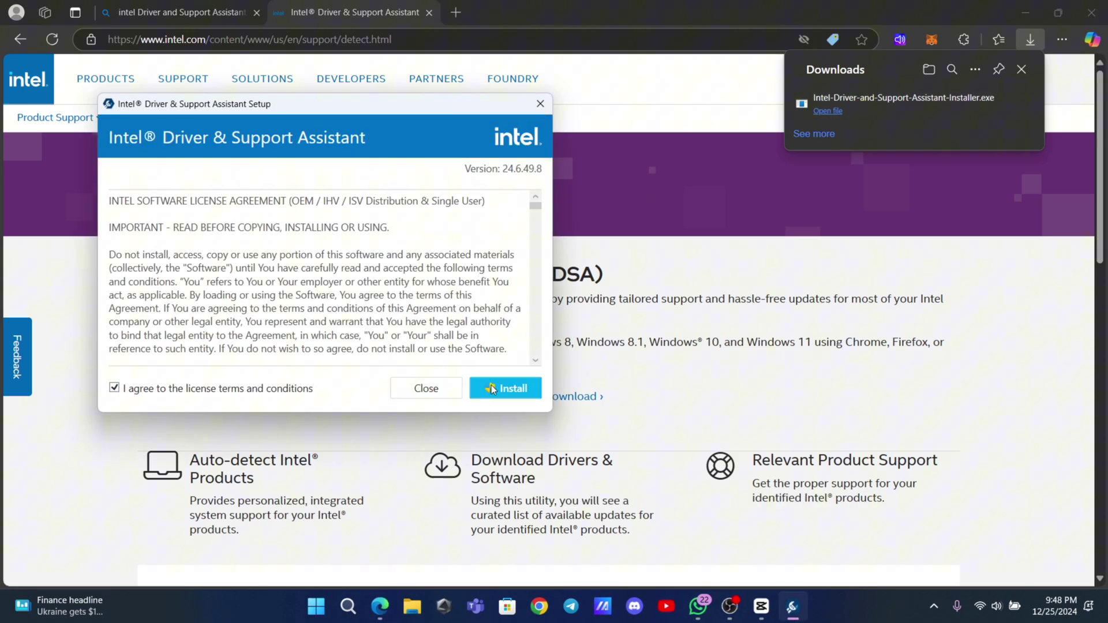
left_click(495, 387)
scroll(261, 325, "down", 3)
left_click(437, 386)
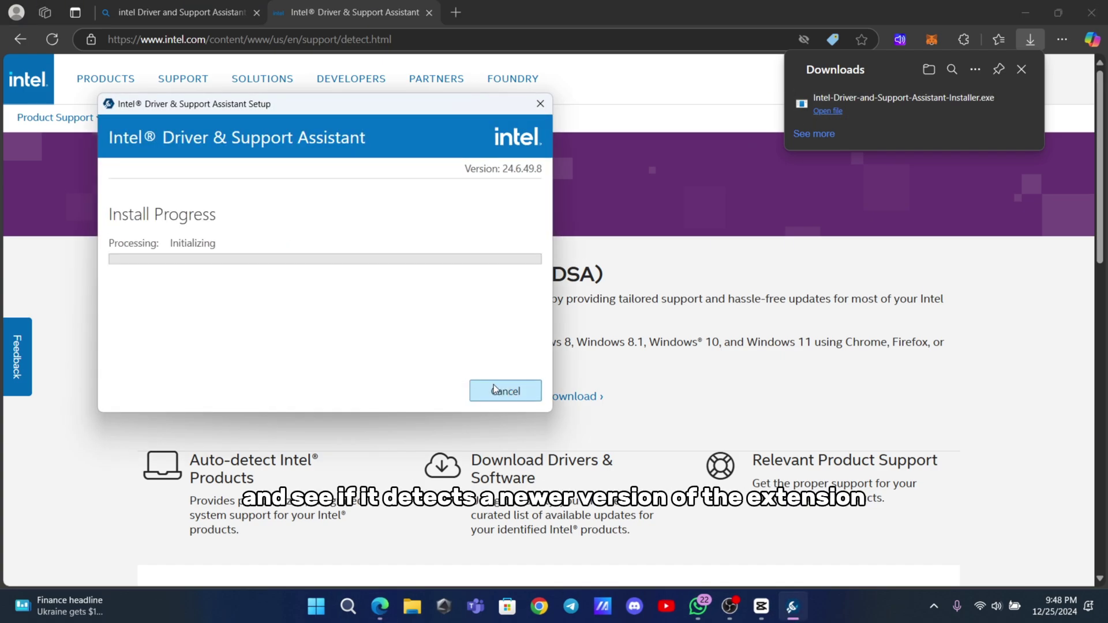
left_click(462, 417)
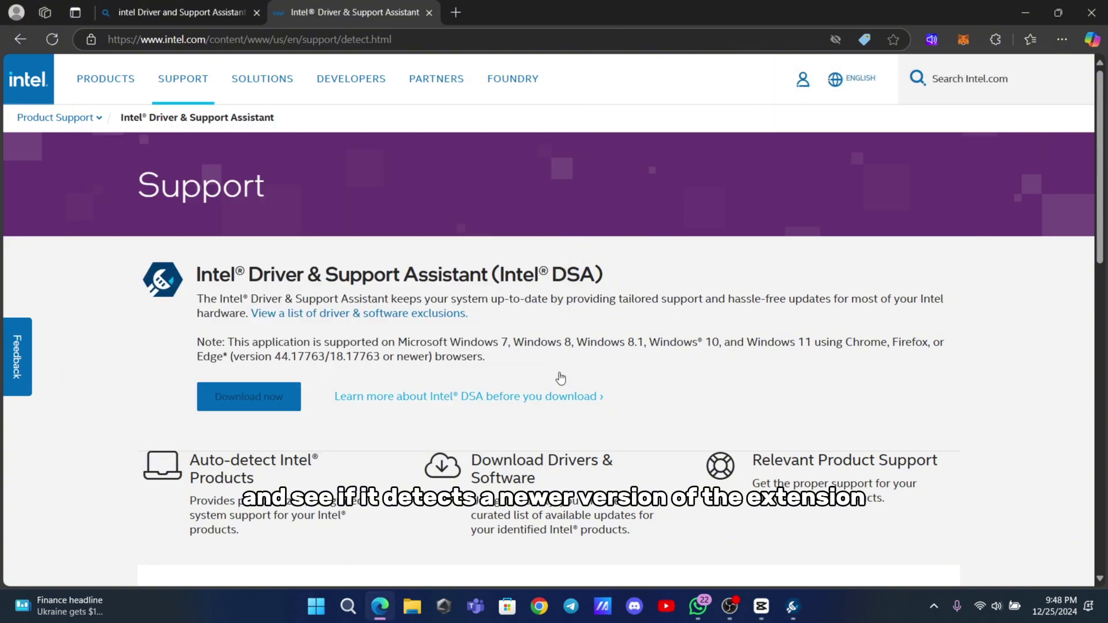
left_click(1024, 12)
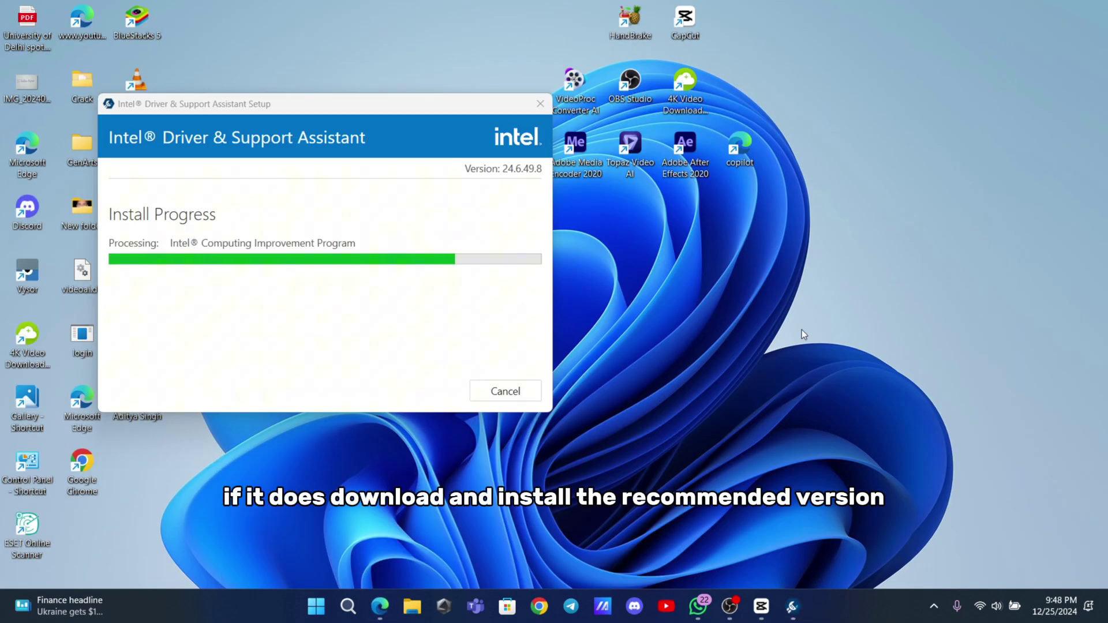
- Finish Intel Driver & Support Assistant setup and launch the assistant
left_click(496, 392)
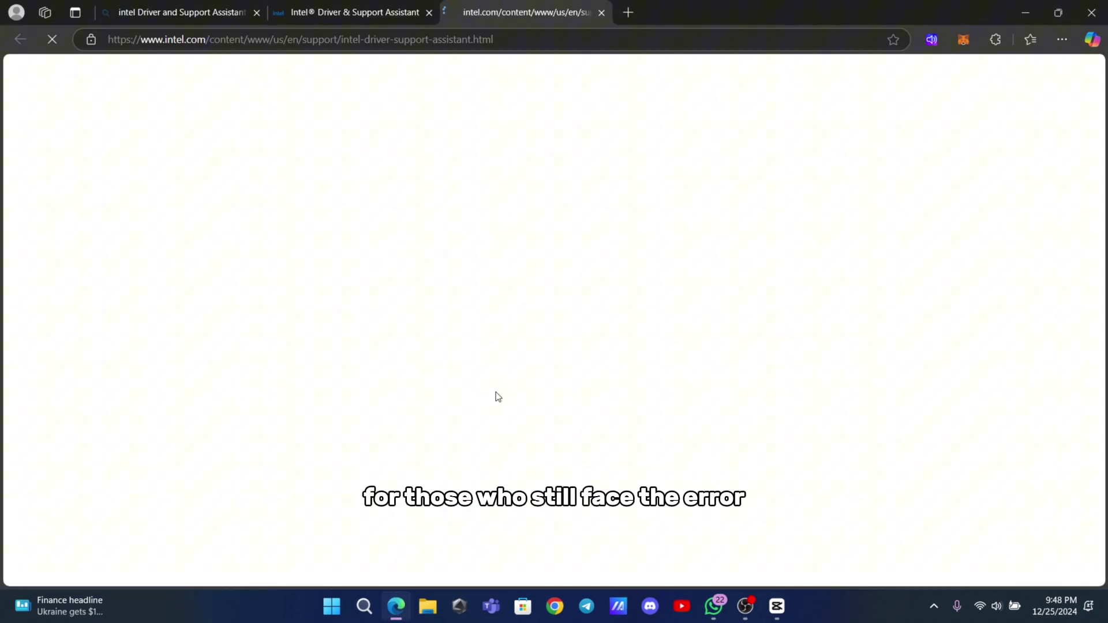
scroll(496, 393, "down", 3)
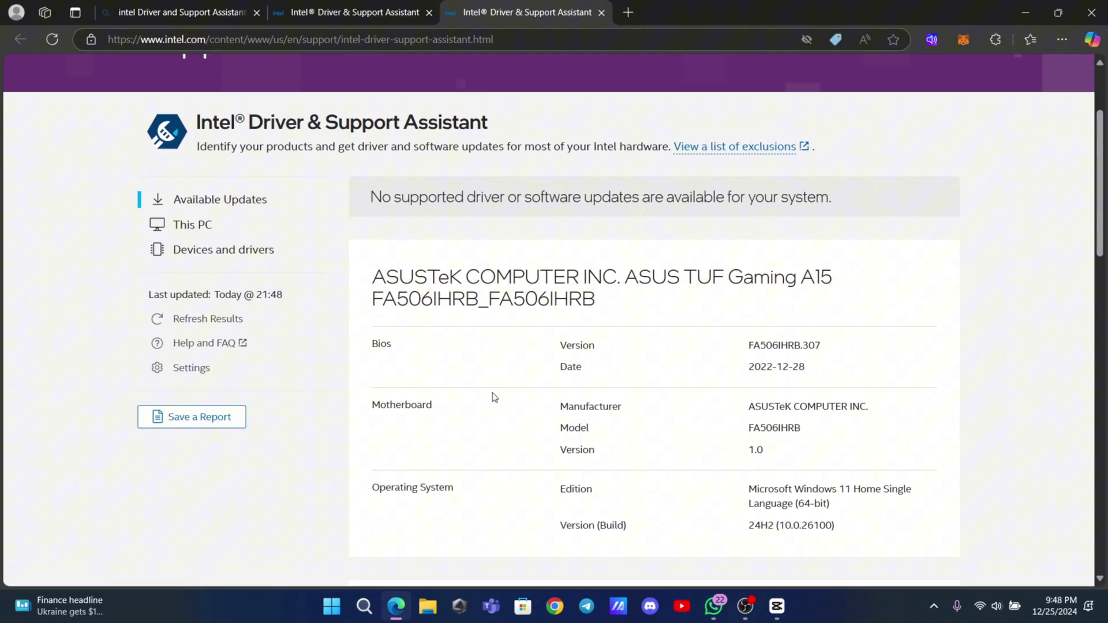
scroll(447, 390, "down", 1)
scroll(546, 388, "down", 2)
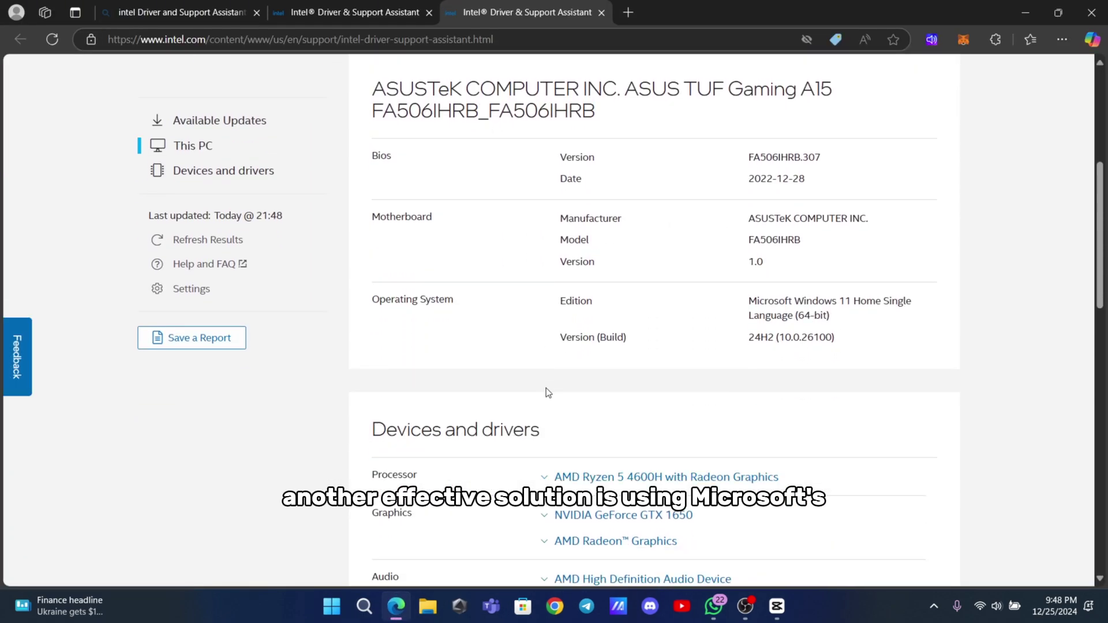
scroll(511, 464, "down", 3)
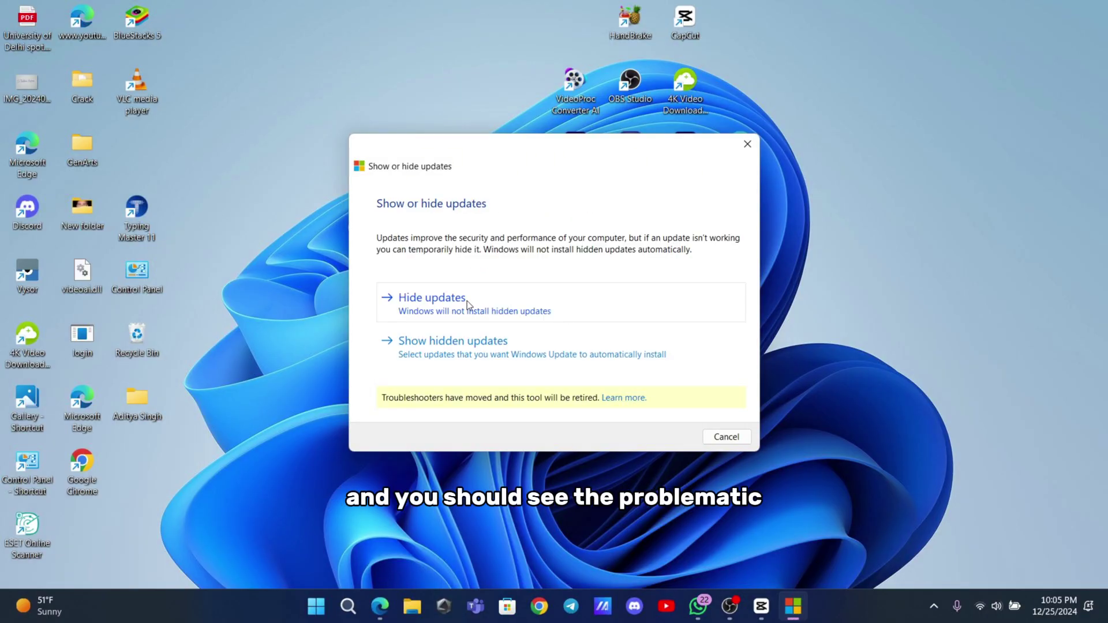
- Choose 'Hide updates' in the Show or hide updates troubleshooter
left_click(470, 302)
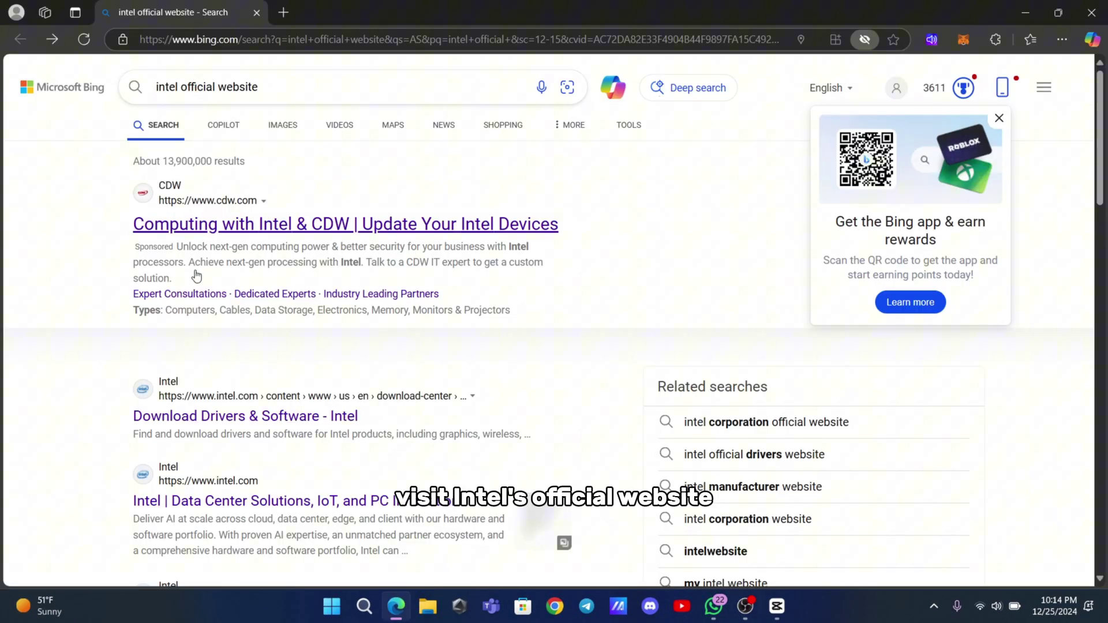
- Open the 'Download Drivers & Software - Intel' search result
left_click(195, 416)
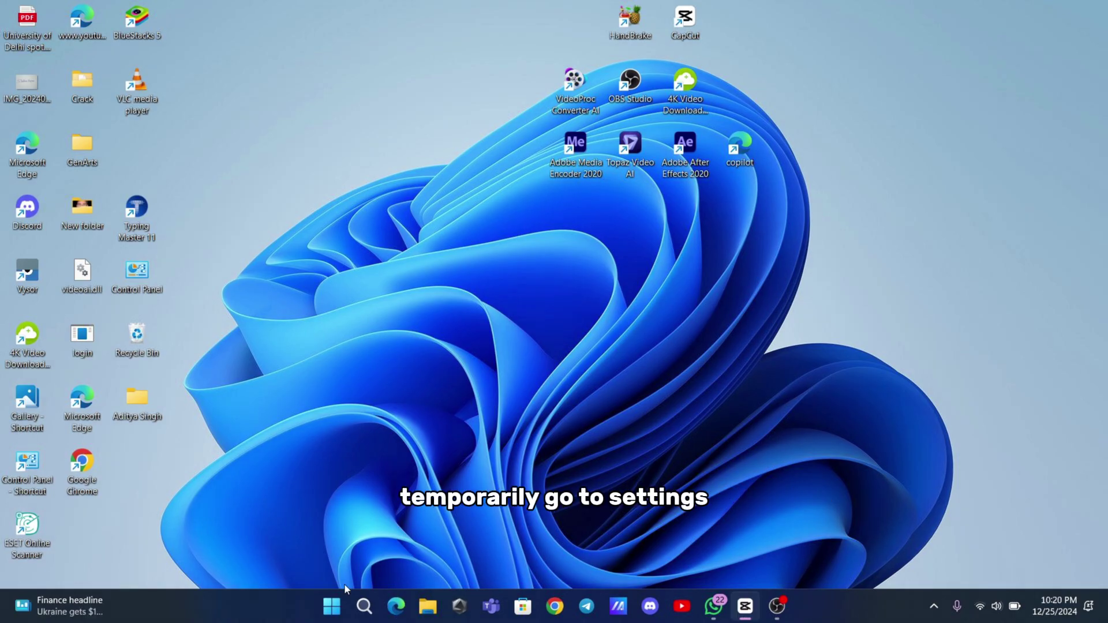
- Pause Windows Update for one week in Settings, until 1/1/2025
key("super+i")
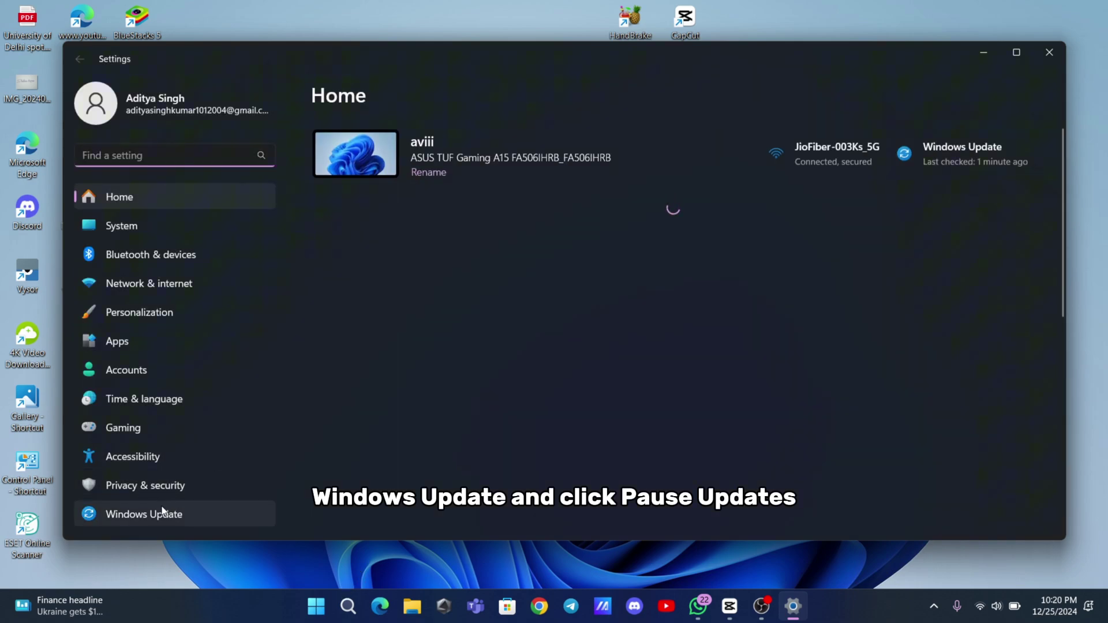
left_click(161, 514)
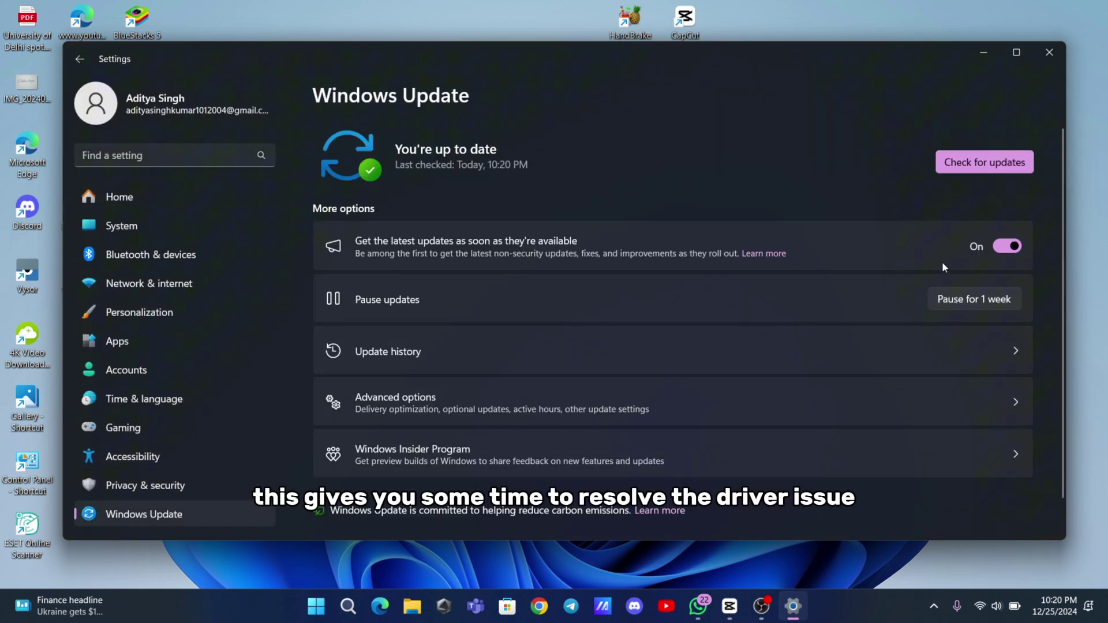
left_click(960, 299)
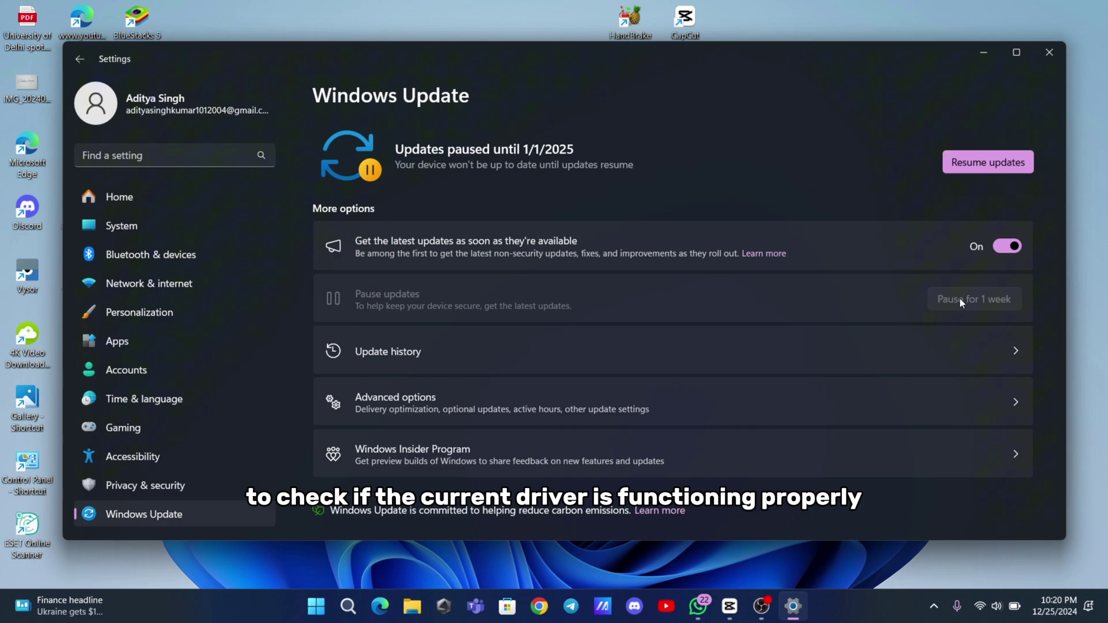
- Show and refresh the desktop, then open Device Manager from the Start button menu
key("super+d")
right_click(872, 210)
left_click(883, 264)
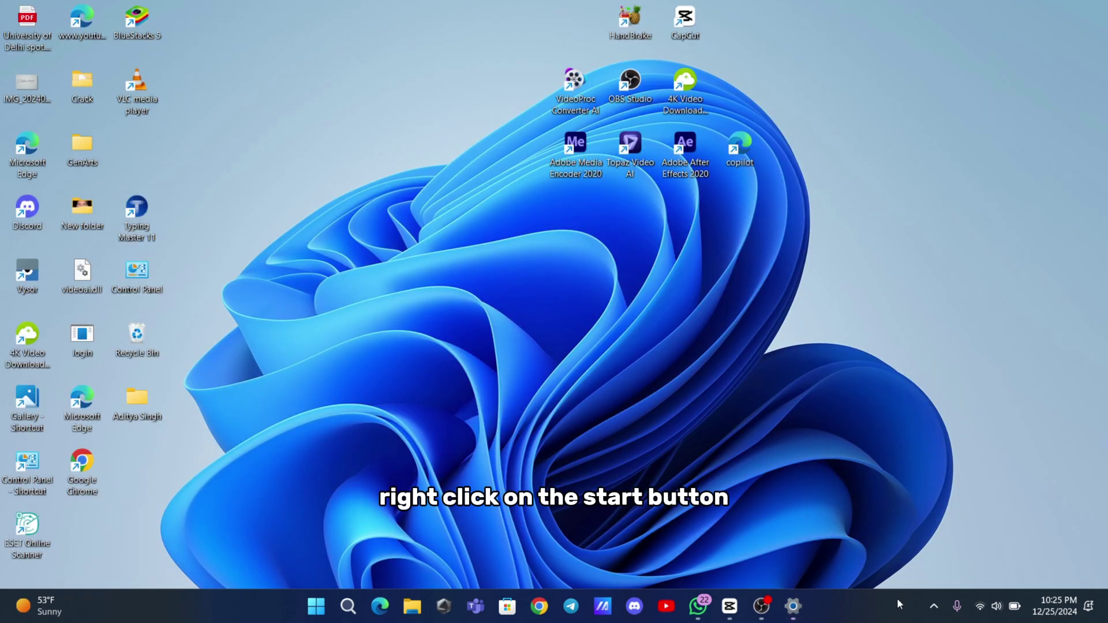
right_click(322, 603)
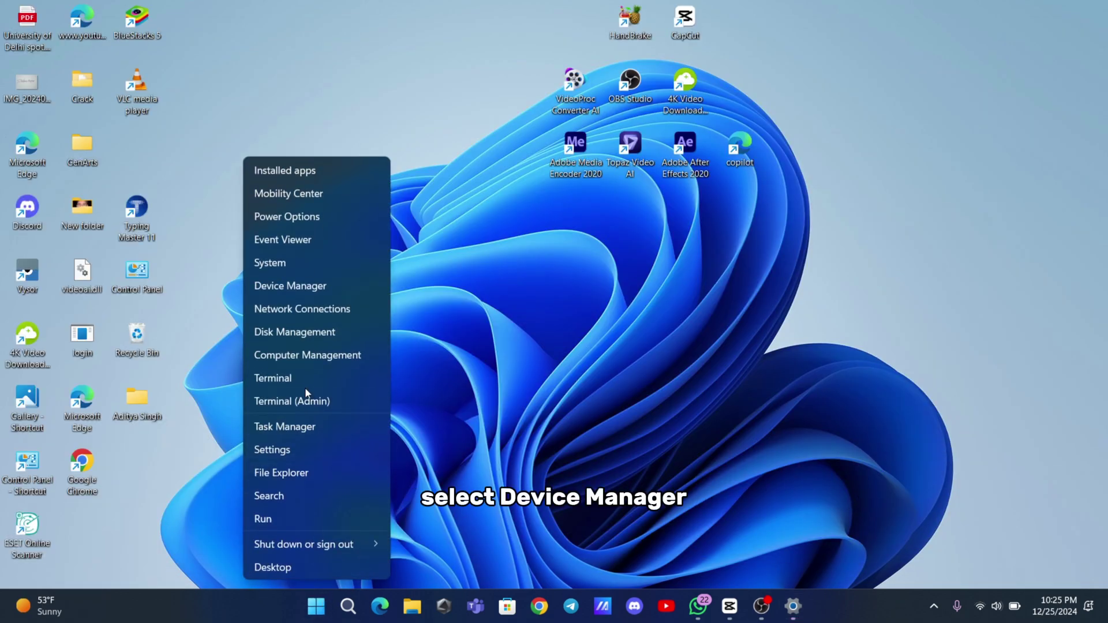
left_click(291, 291)
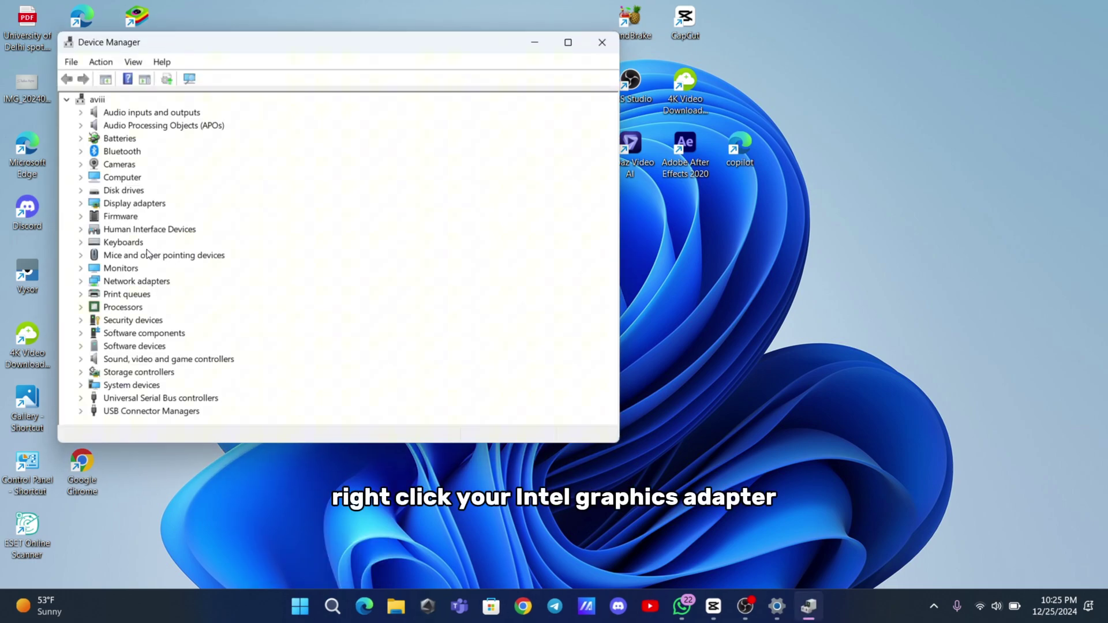
- Search automatically for an AMD Radeon(TM) Graphics driver update, then close Device Manager
left_click(80, 203)
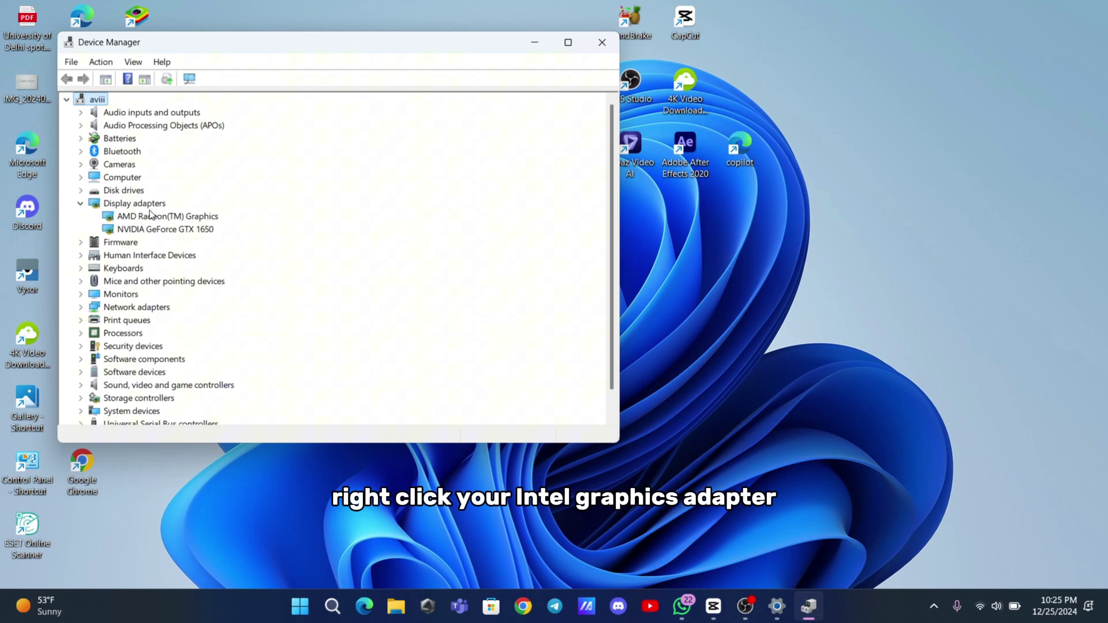
left_click(171, 217)
right_click(170, 216)
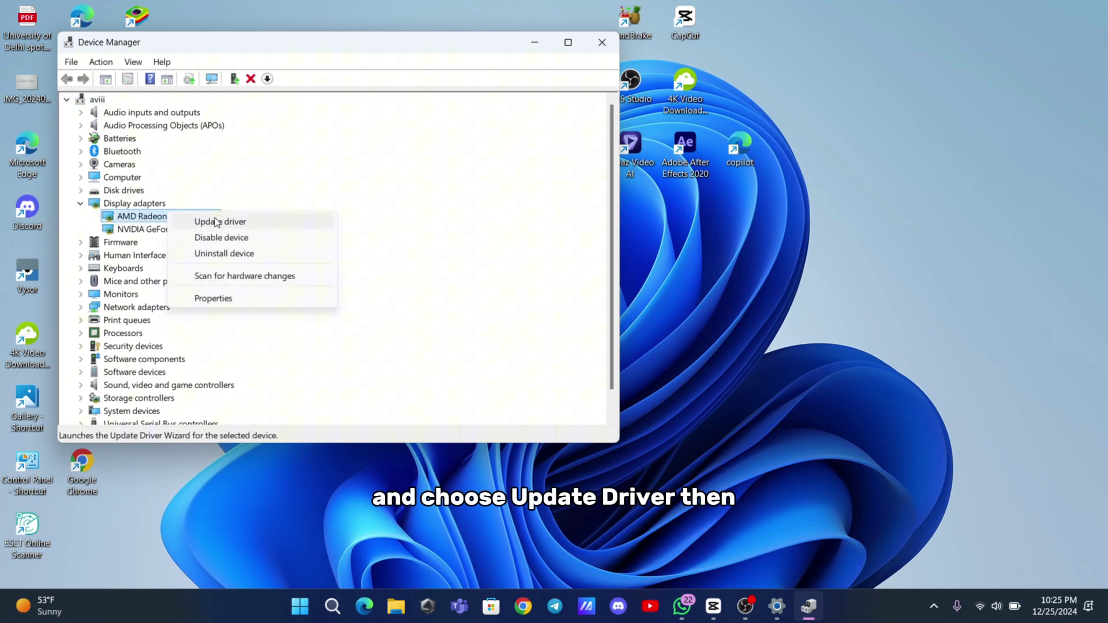
left_click(212, 221)
left_click(229, 216)
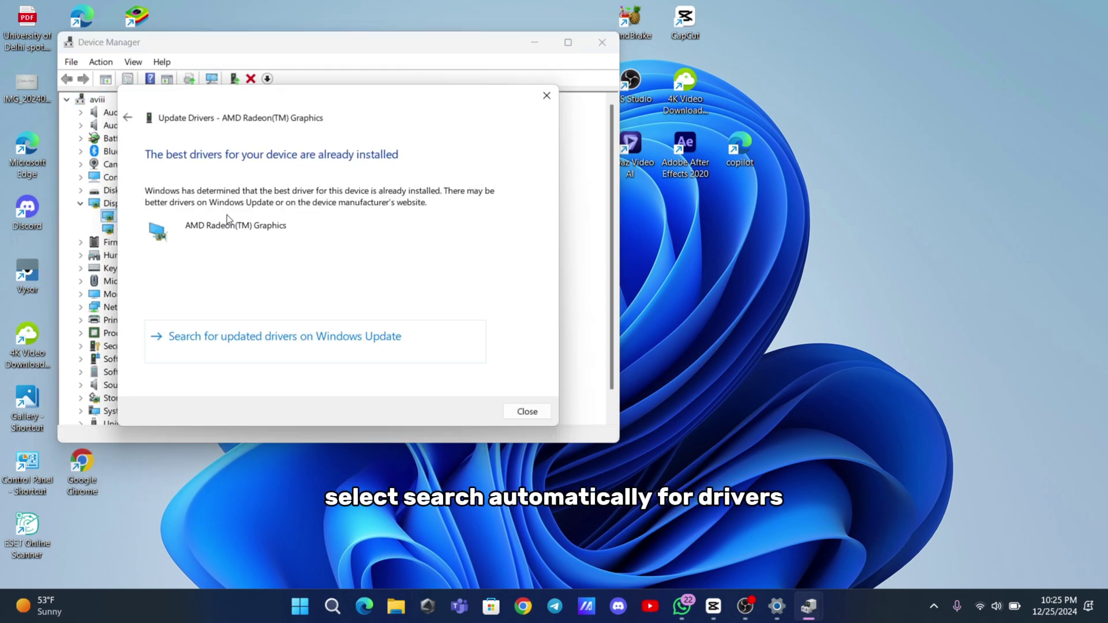
left_click(528, 412)
left_click(602, 43)
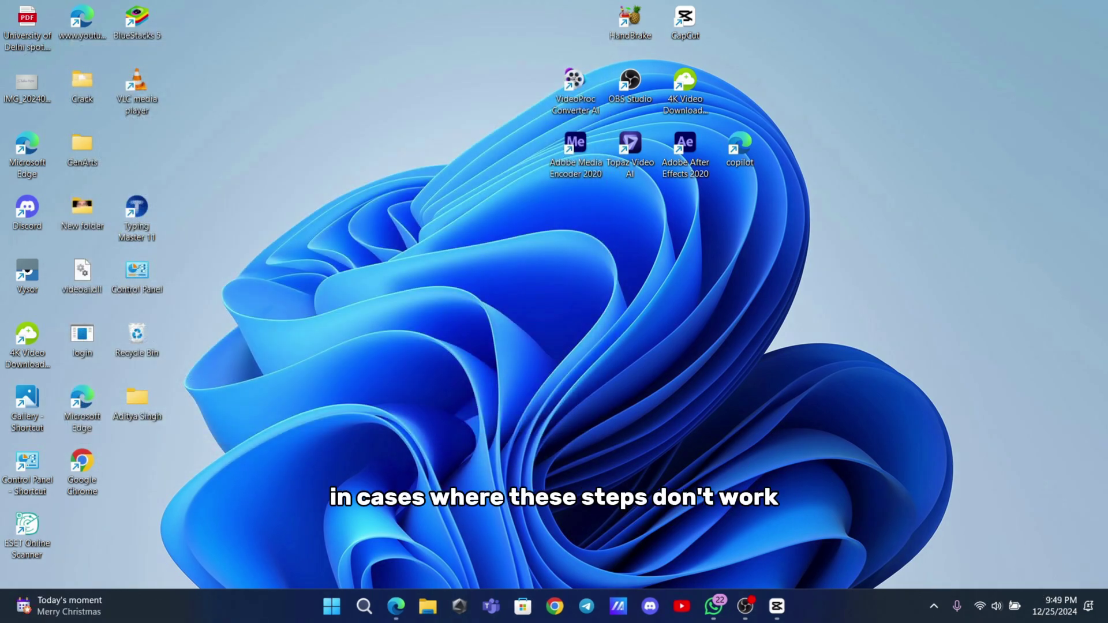